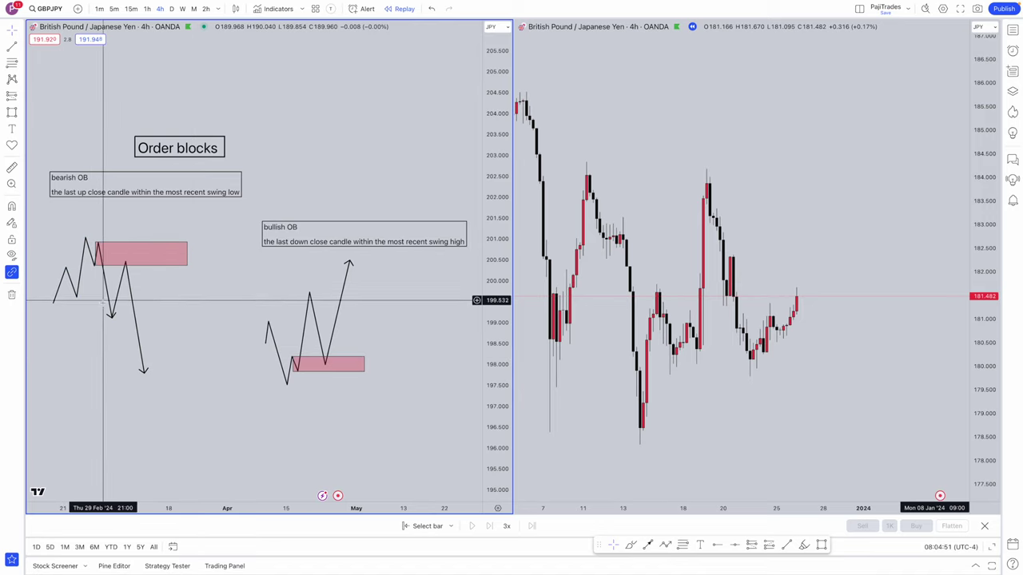
# Step: Examine the bearish and bullish order block diagrams, their price paths and shaded zones on the 4h chart
pyautogui.click(97, 248)
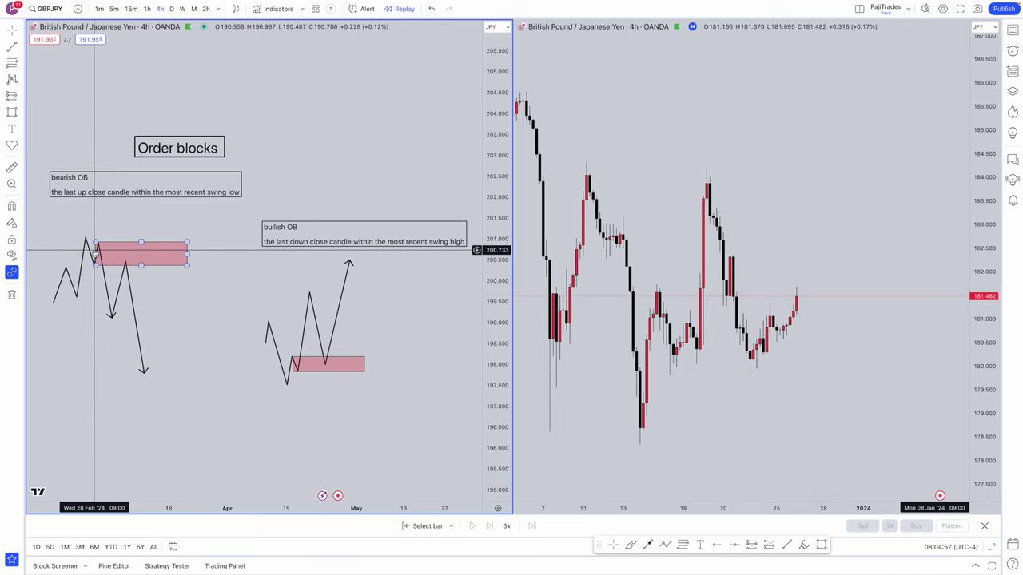
pyautogui.click(126, 262)
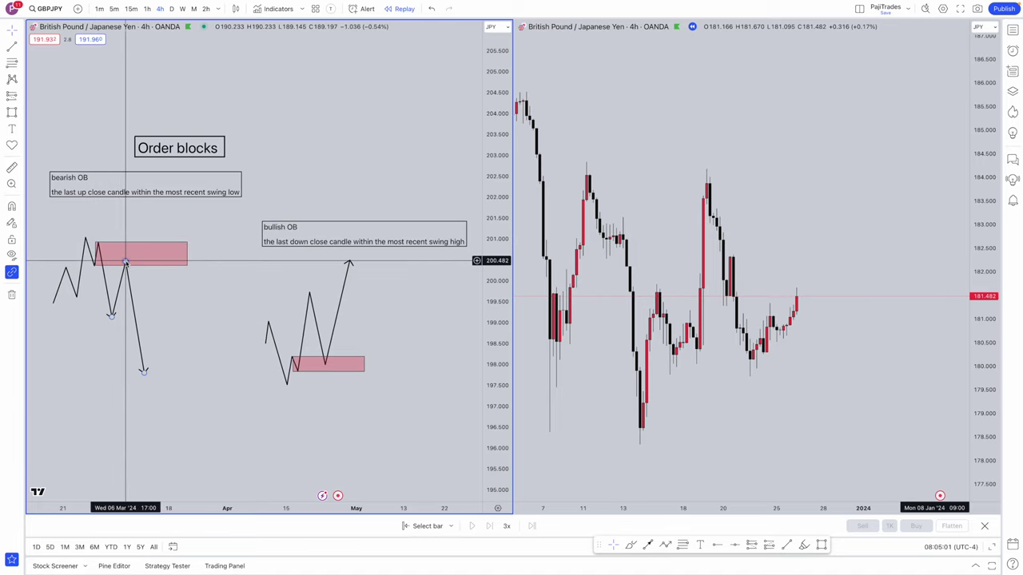
pyautogui.click(157, 367)
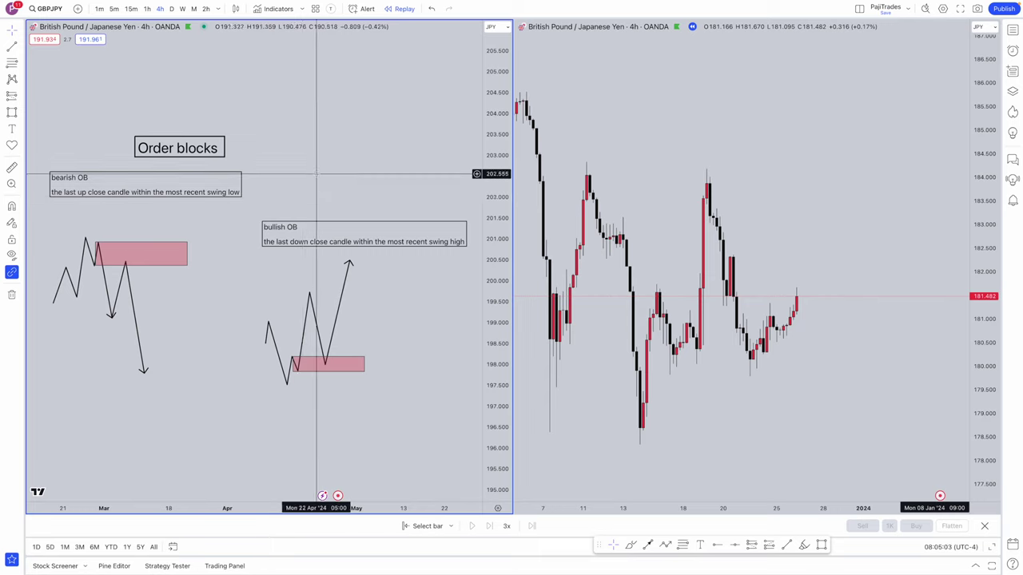
pyautogui.hscroll(1, 330, 171)
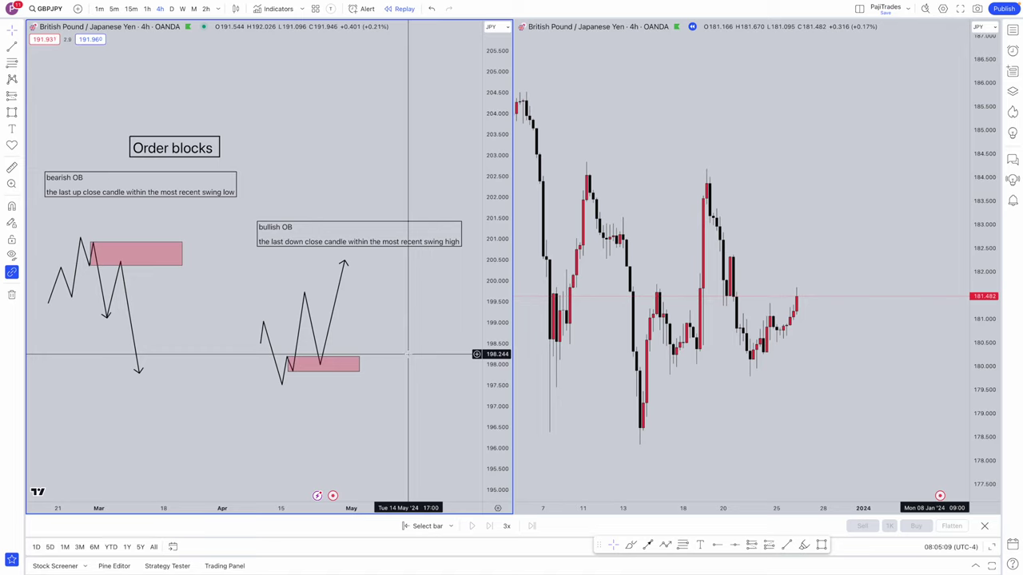
pyautogui.click(290, 359)
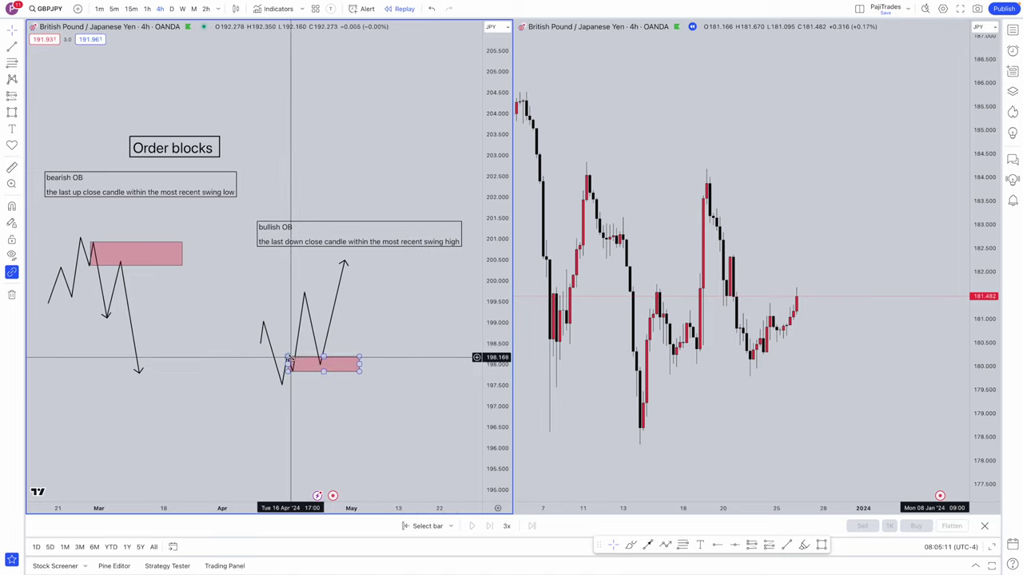
pyautogui.click(304, 293)
pyautogui.click(288, 361)
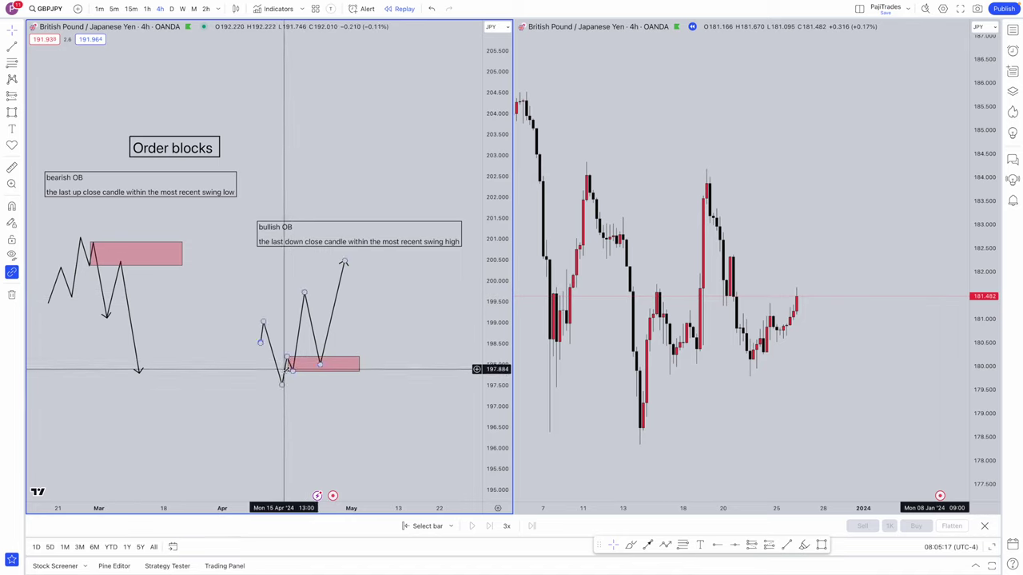
pyautogui.click(332, 373)
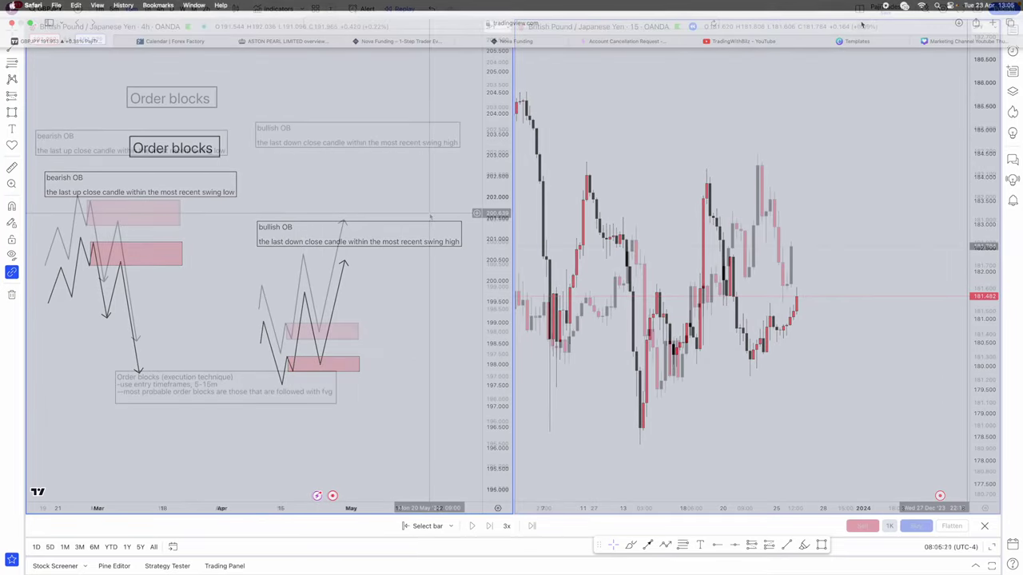
# Step: Move the "Order blocks (execution technique)" note slightly left beneath the two diagrams on the 4h chart
pyautogui.moveTo(198, 389); pyautogui.dragTo(168, 385)
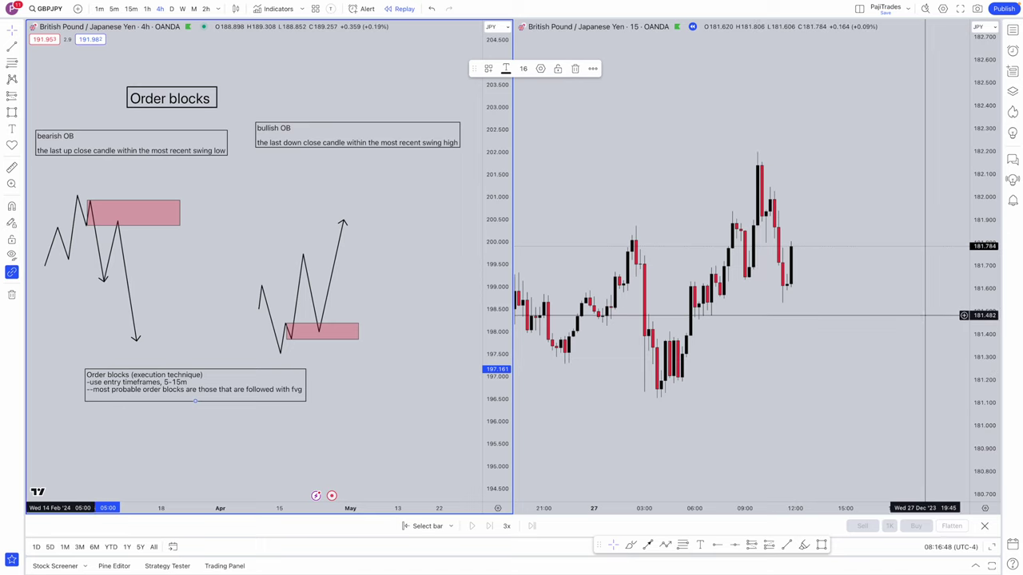
pyautogui.click(570, 168)
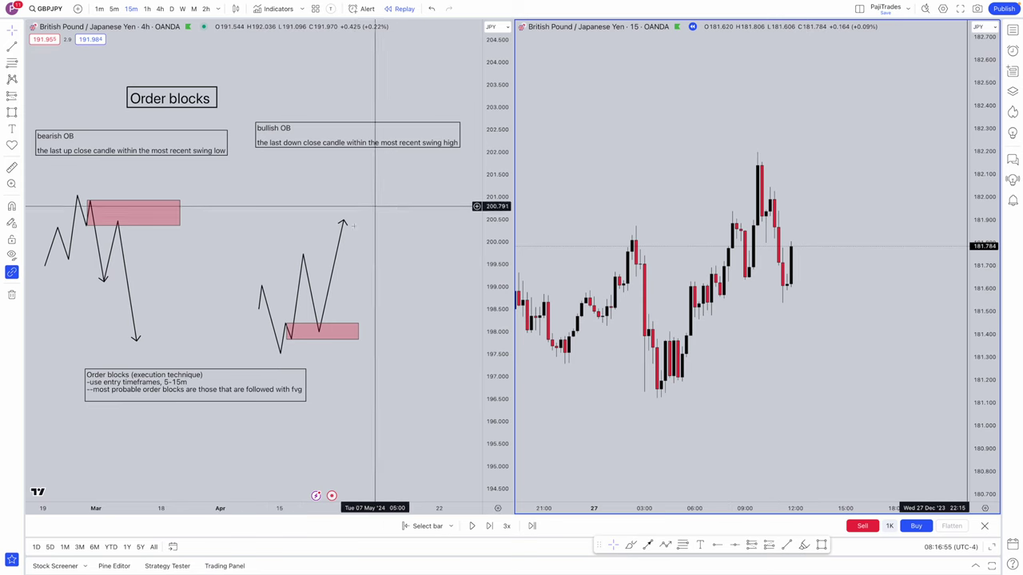
pyautogui.moveTo(367, 203); pyautogui.dragTo(371, 233)
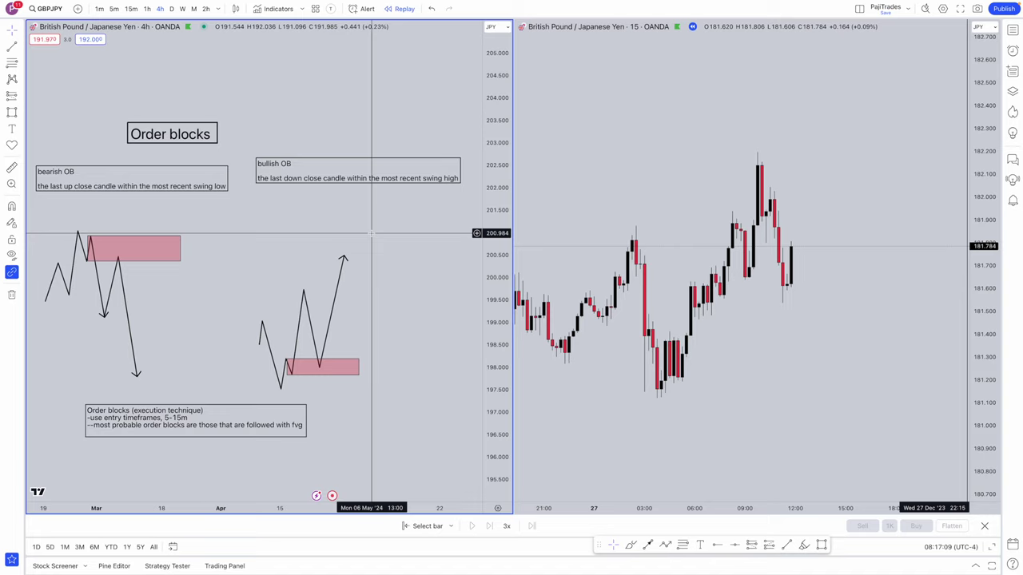
# Step: Mark the bearish order block on the 15-minute chart with a rectangle from about 181.993 to 181.913, extended to about 15:00 on 27 Dec
pyautogui.click(754, 320)
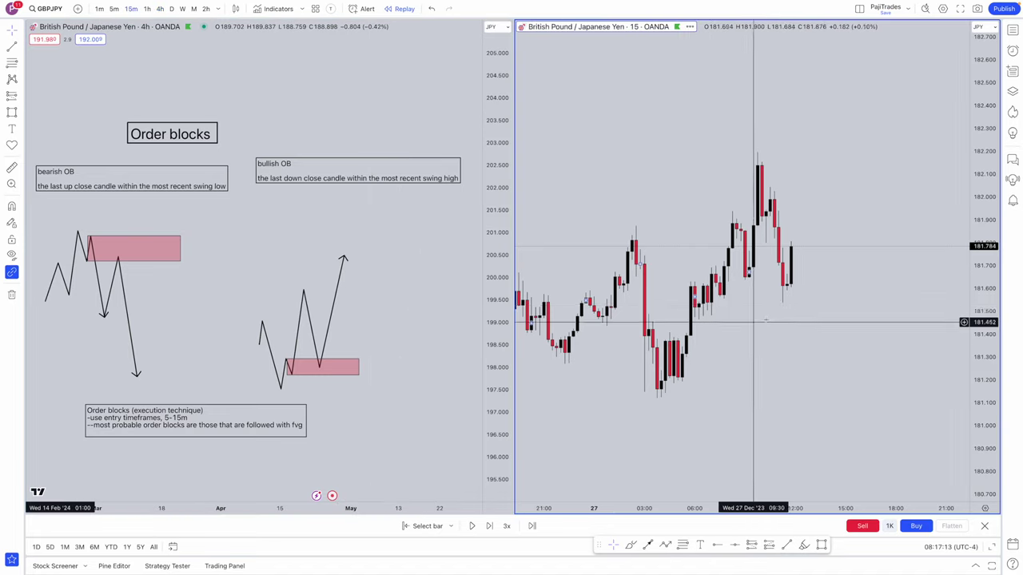
pyautogui.hscroll(3, 754, 240)
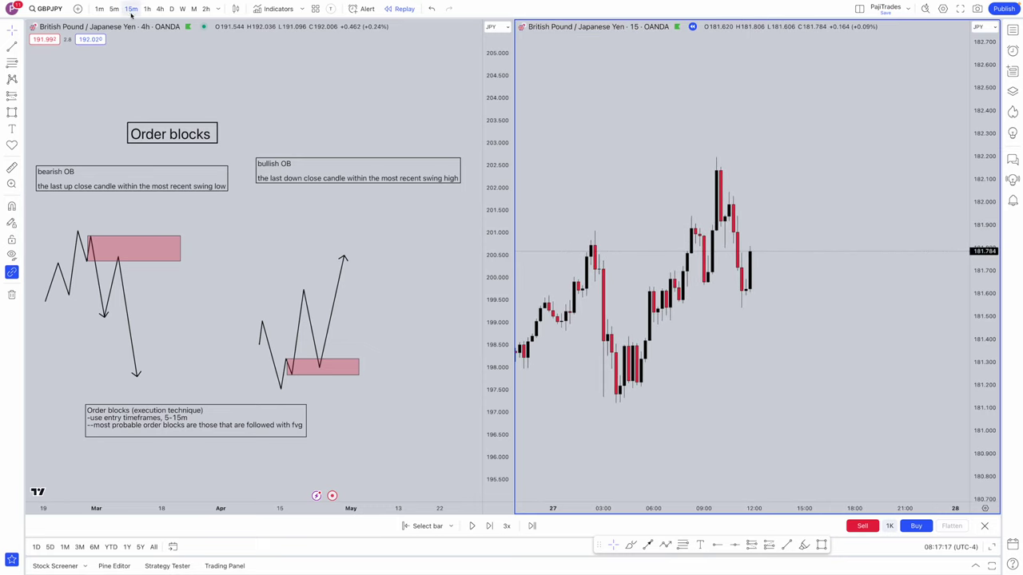
pyautogui.scroll(2, 810, 175)
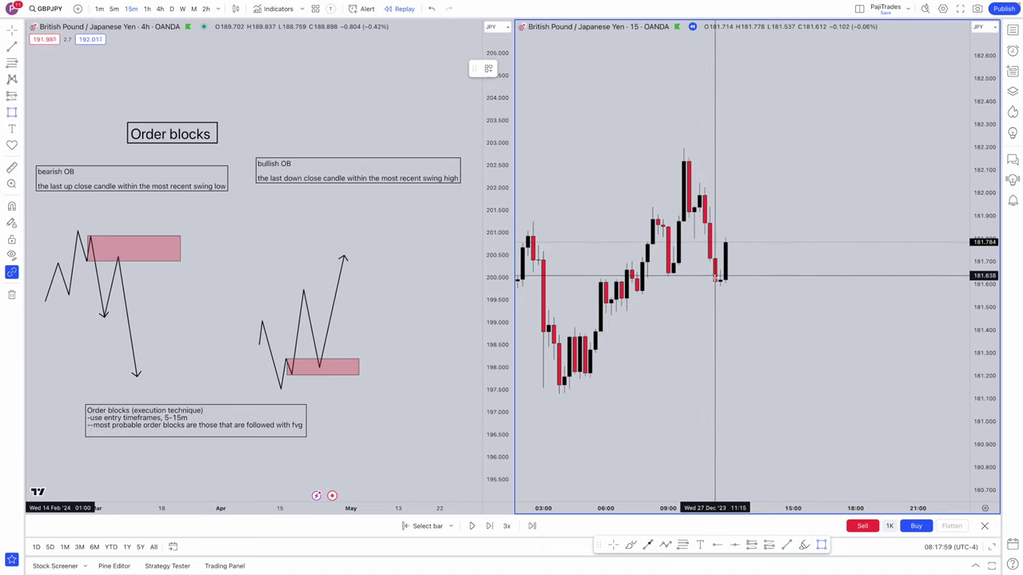
pyautogui.click(694, 194)
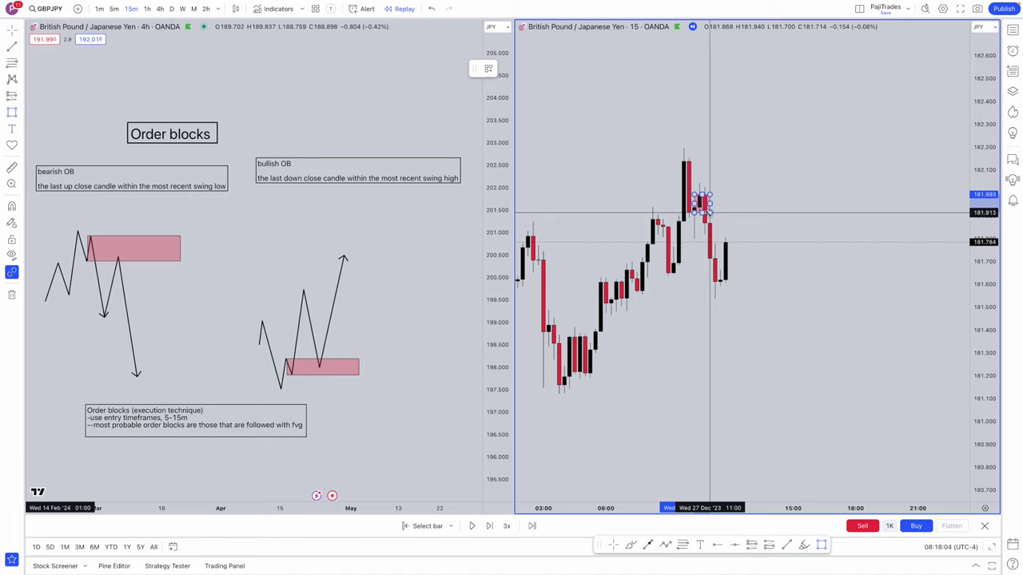
pyautogui.click(709, 212)
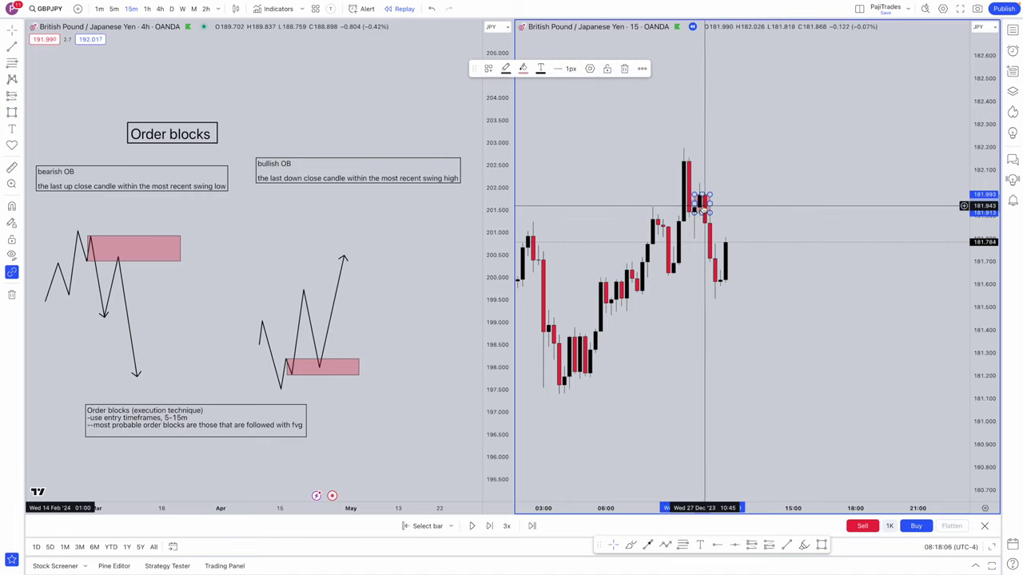
pyautogui.moveTo(709, 203); pyautogui.dragTo(792, 210)
pyautogui.click(815, 248)
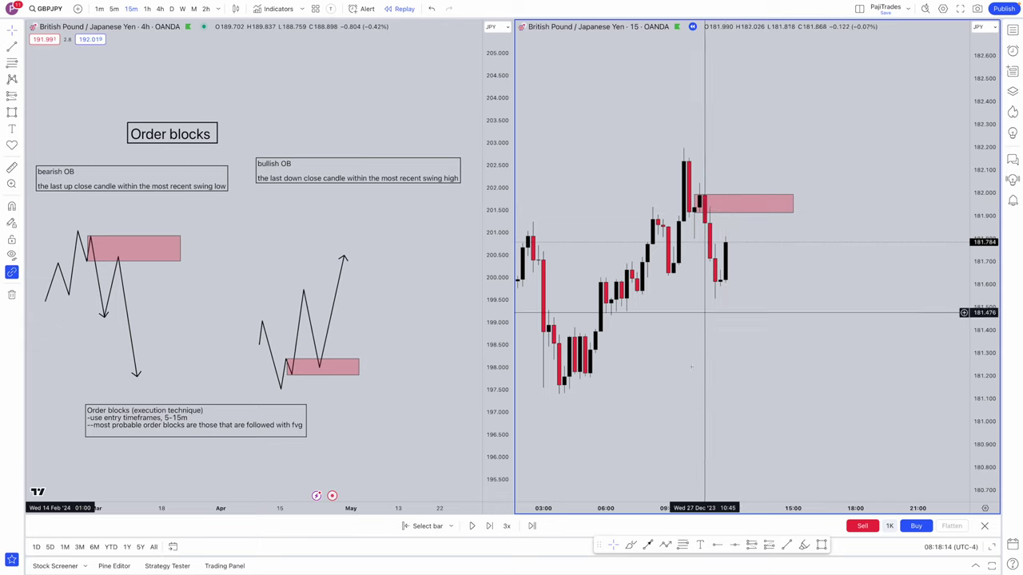
# Step: Advance the replay into the bearish zone and place a short position at about 181.931 with stop 182.069 and target 181.538
pyautogui.click(491, 528)
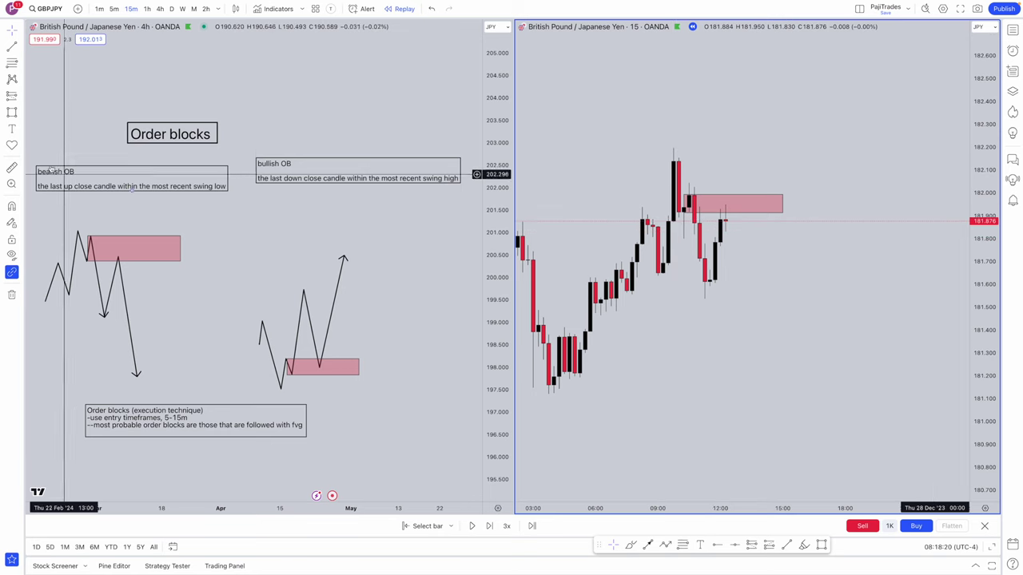
pyautogui.click(20, 96)
pyautogui.click(48, 128)
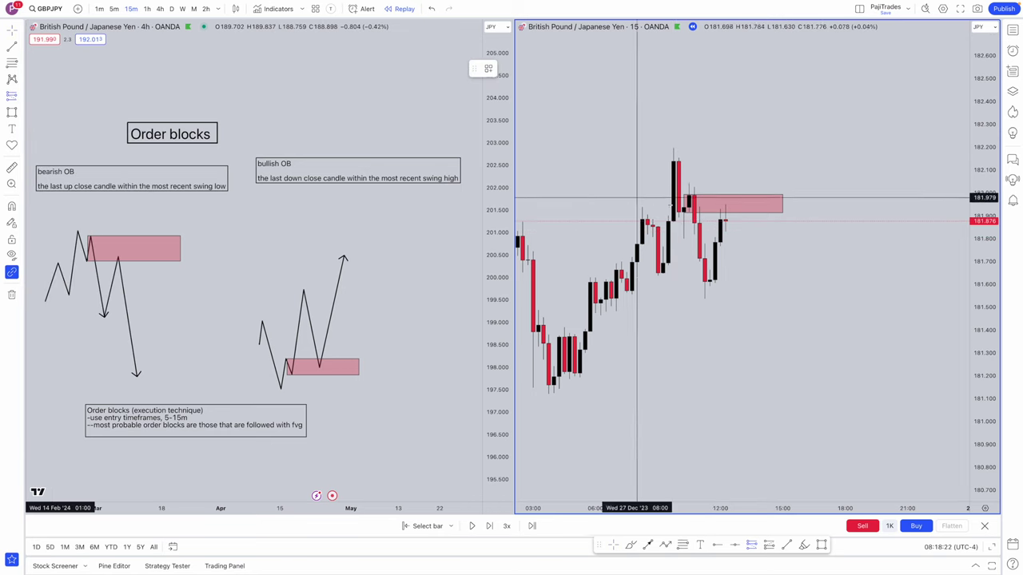
pyautogui.click(720, 210)
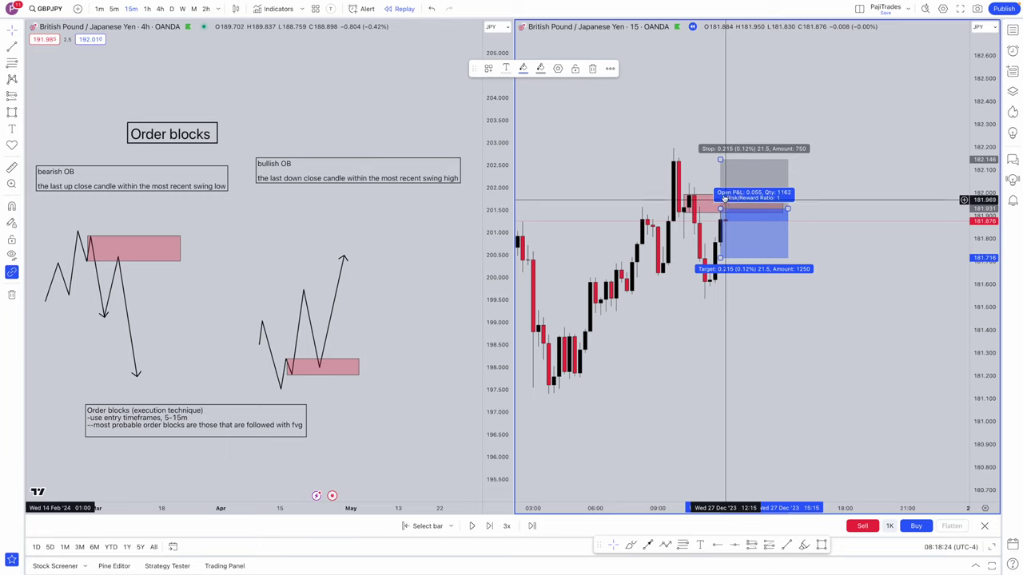
pyautogui.moveTo(719, 160); pyautogui.dragTo(720, 178)
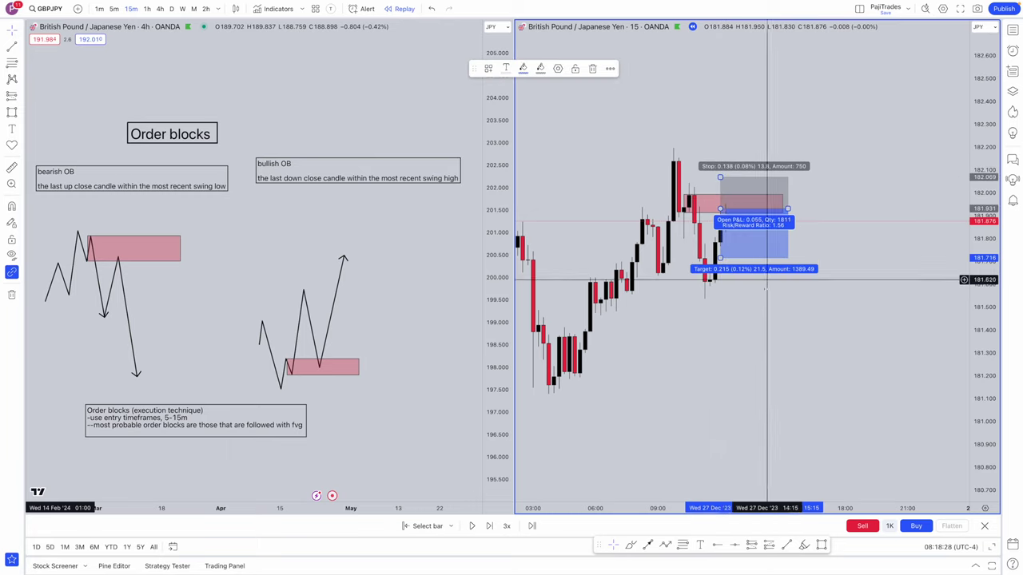
pyautogui.moveTo(720, 258); pyautogui.dragTo(722, 299)
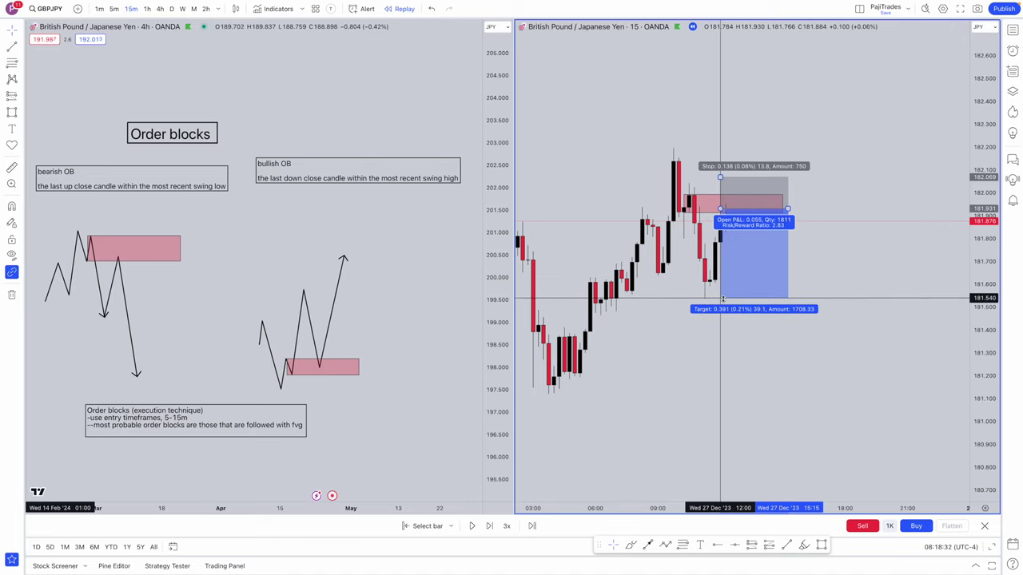
pyautogui.click(740, 358)
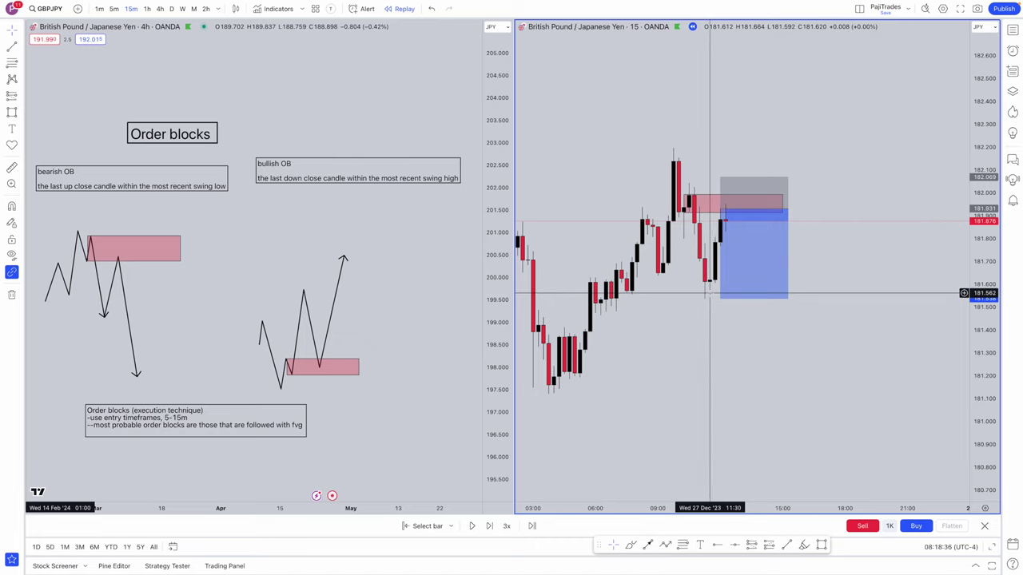
# Step: Play the replay until price passes the short position's target, and pause it there
pyautogui.click(727, 236)
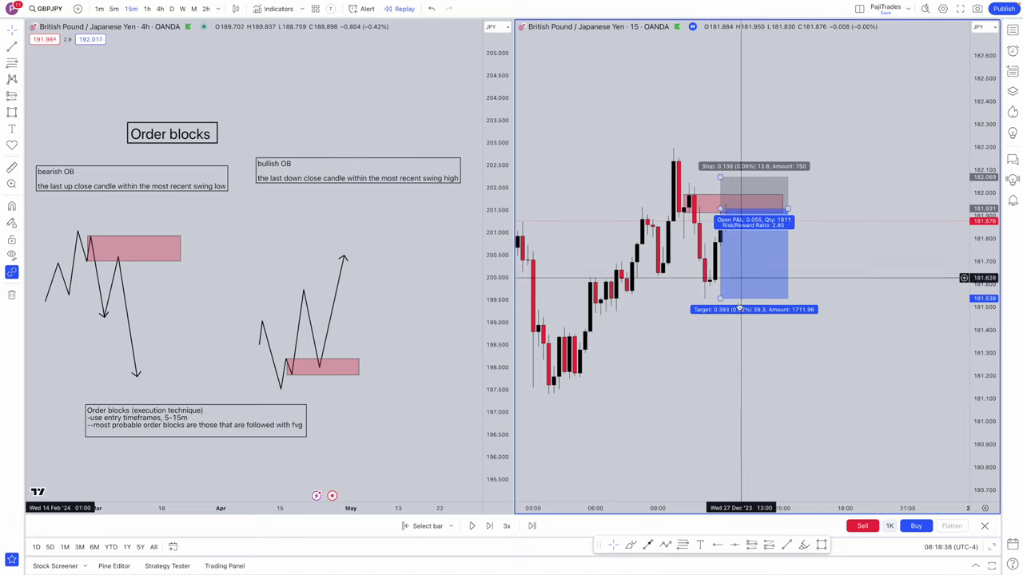
pyautogui.click(759, 370)
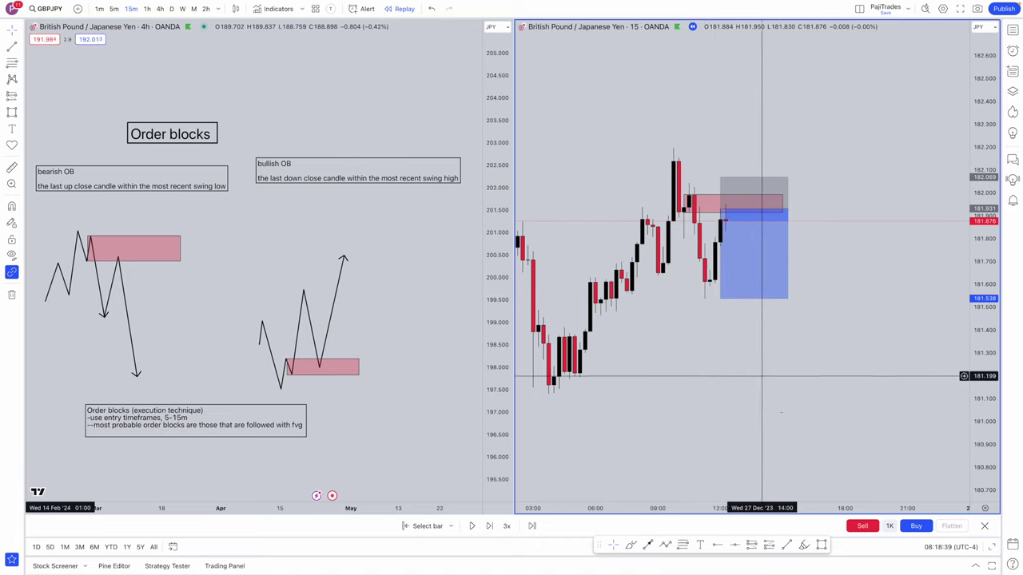
pyautogui.click(471, 525)
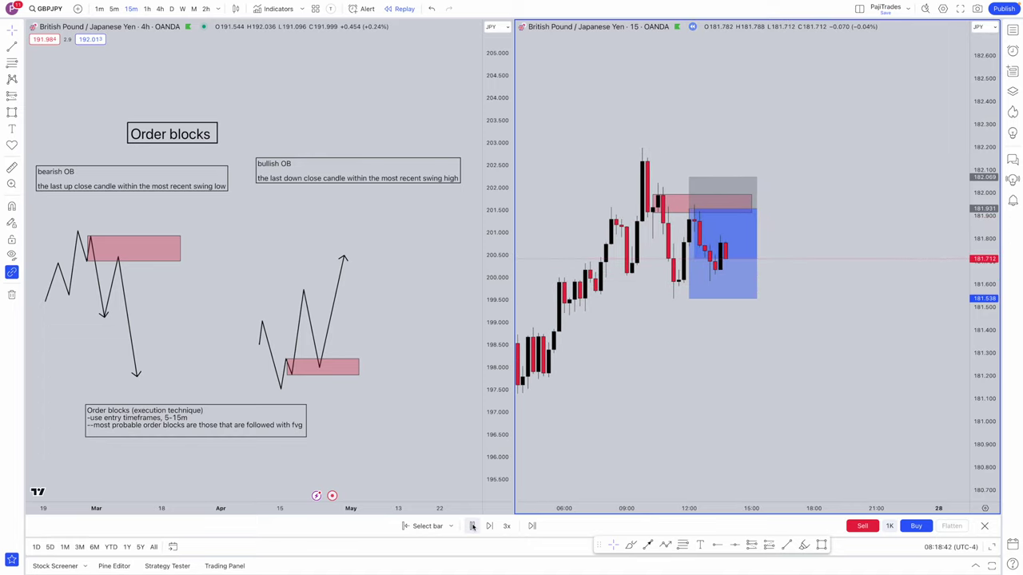
pyautogui.click(472, 526)
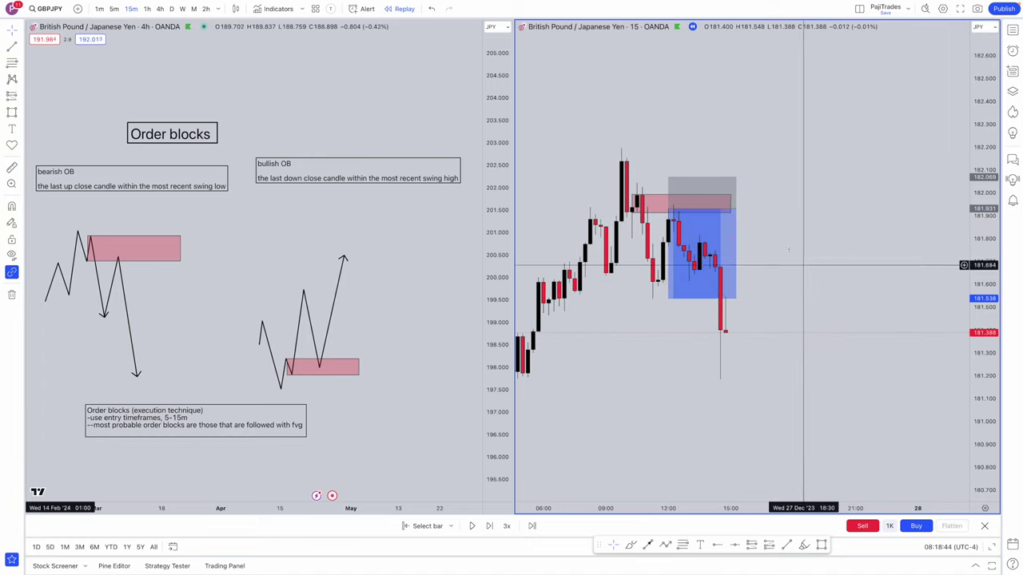
# Step: Mark the 17 Dec bullish order block with a rectangle from about 180.278 to 180.207, extended to about 01:15 on 18 Dec
pyautogui.hscroll(-2, 811, 360)
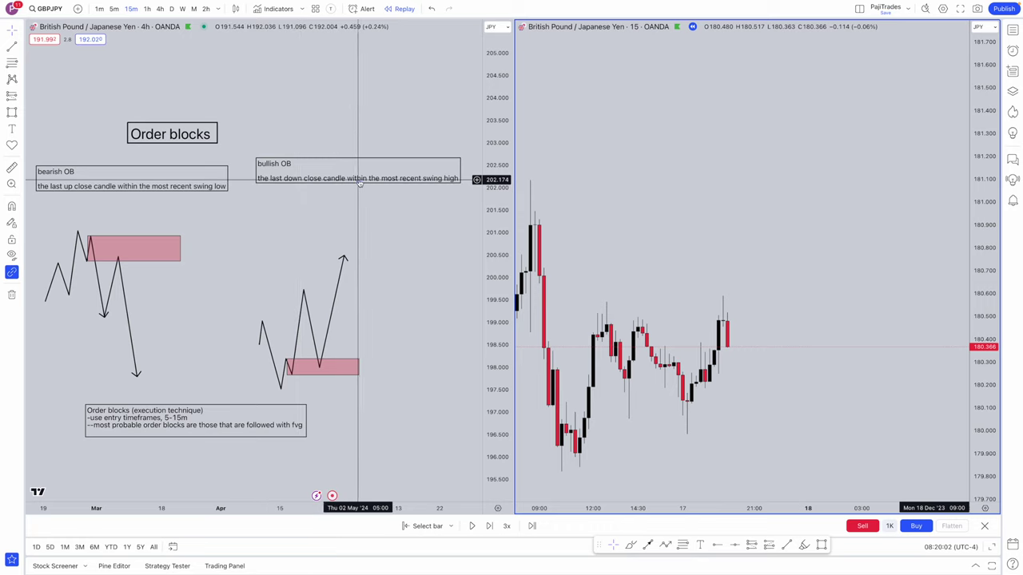
pyautogui.moveTo(796, 257); pyautogui.dragTo(815, 228)
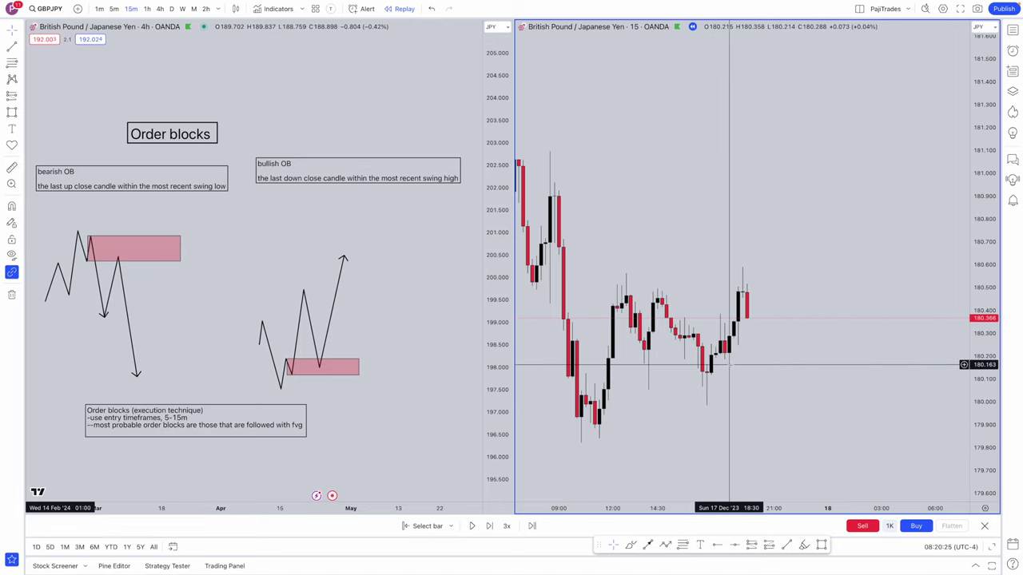
pyautogui.scroll(1, 728, 361)
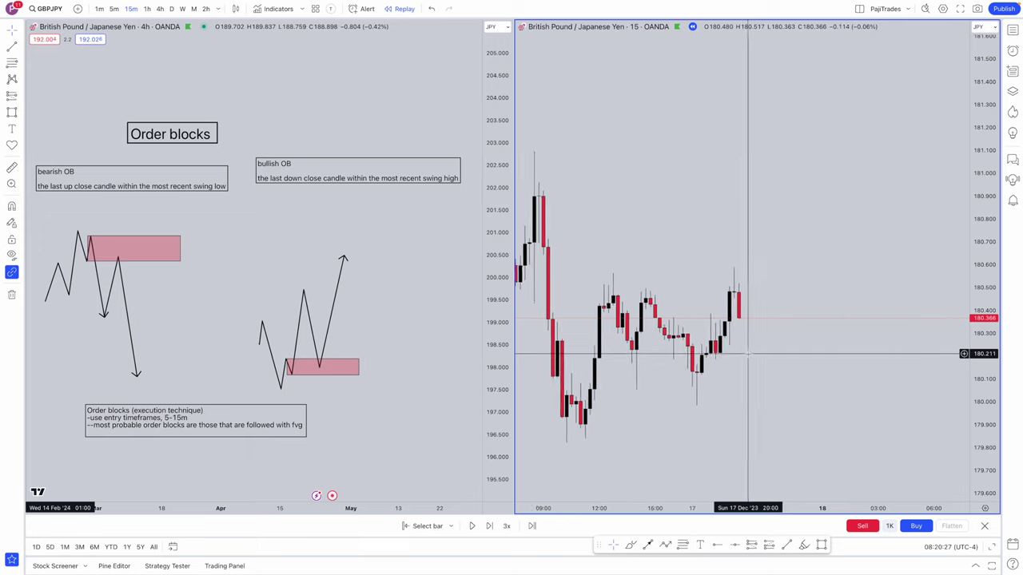
pyautogui.scroll(1, 746, 353)
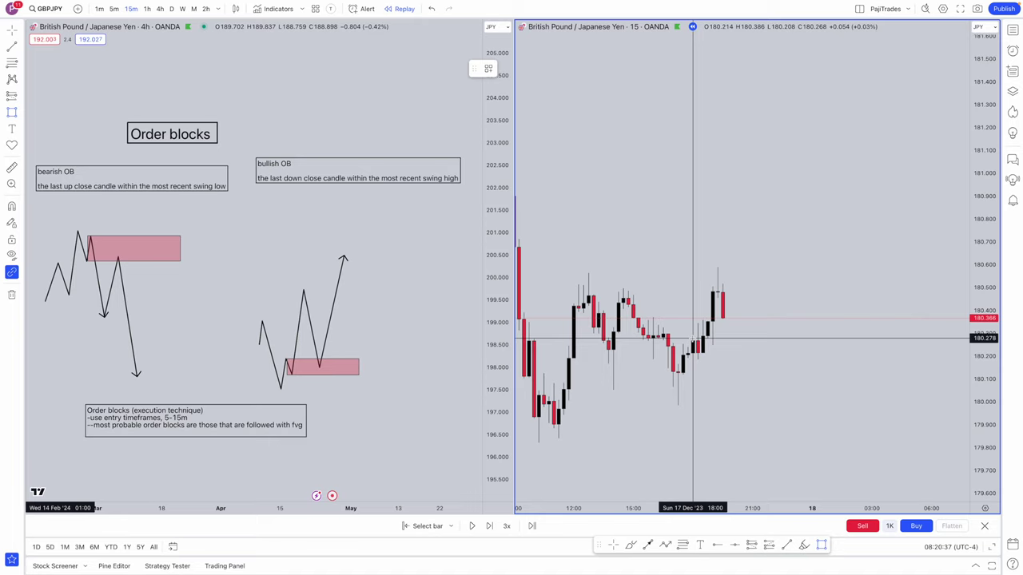
pyautogui.moveTo(692, 339)
pyautogui.mouseDown()
pyautogui.moveTo(726, 352)
pyautogui.moveTo(836, 355)
pyautogui.mouseUp()
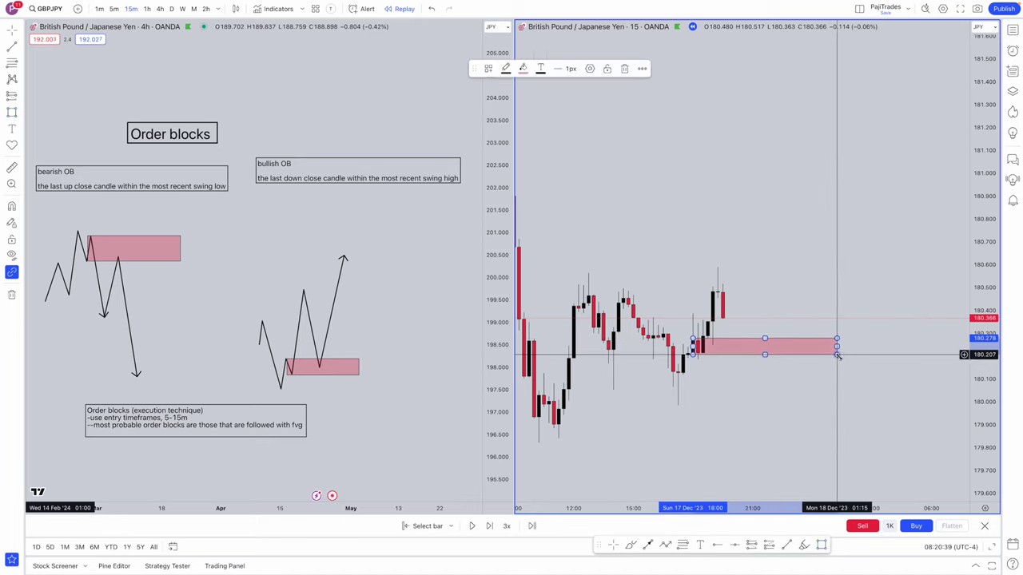
pyautogui.click(831, 358)
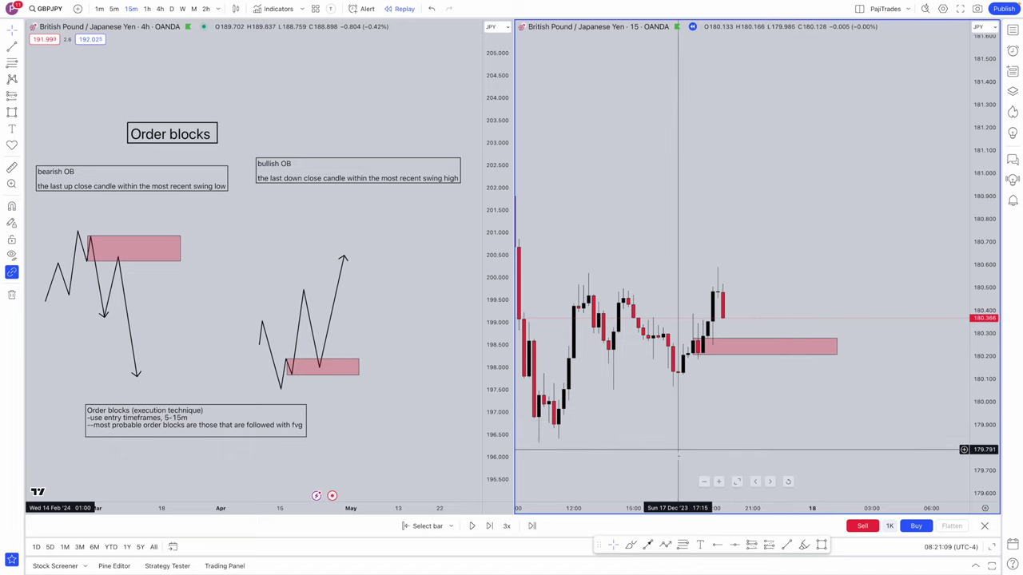
# Step: Advance the replay into the bullish zone and place a long position at about 180.215 with target 180.592 and stop 180.165
pyautogui.click(473, 525)
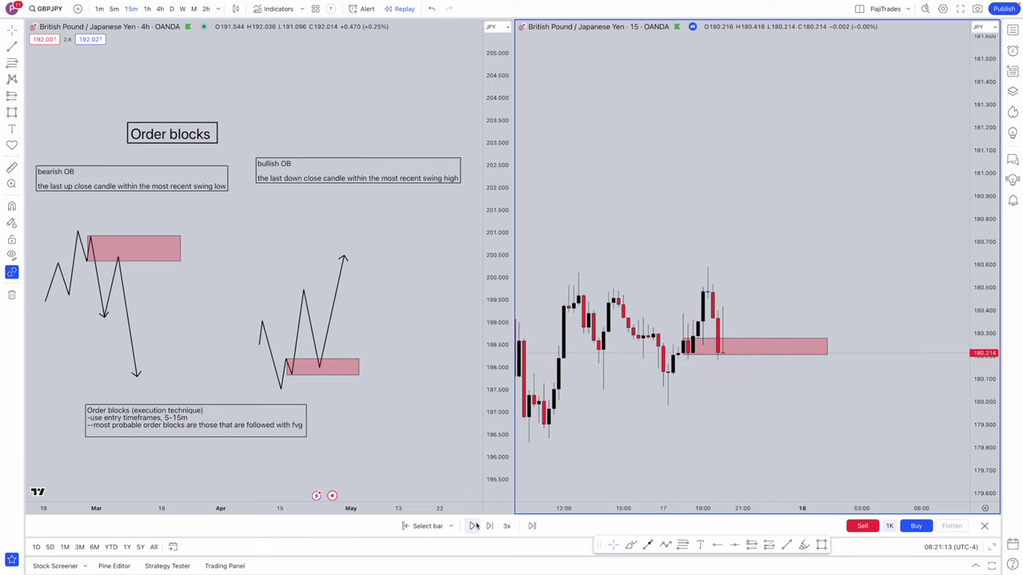
pyautogui.click(18, 104)
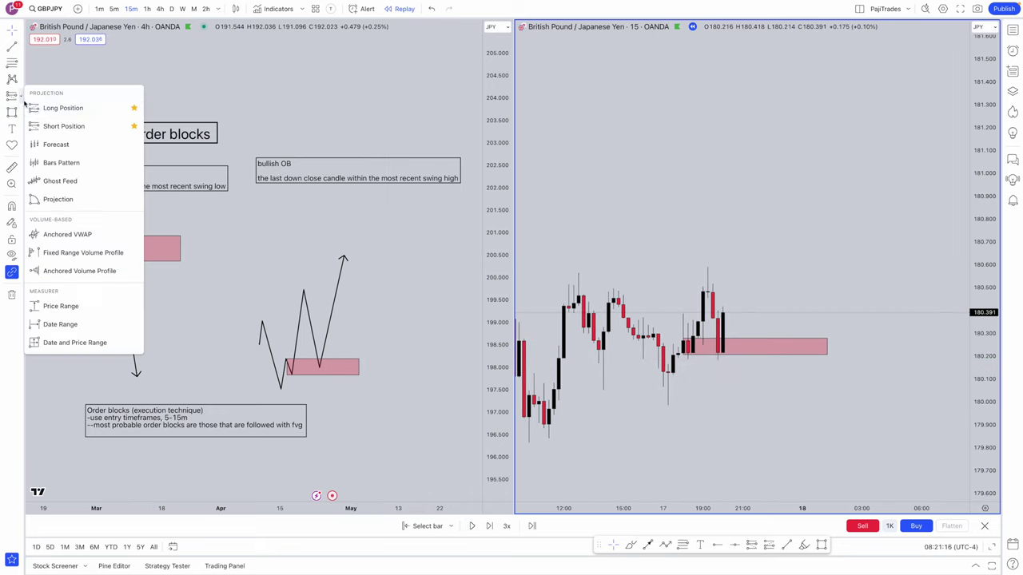
pyautogui.click(717, 352)
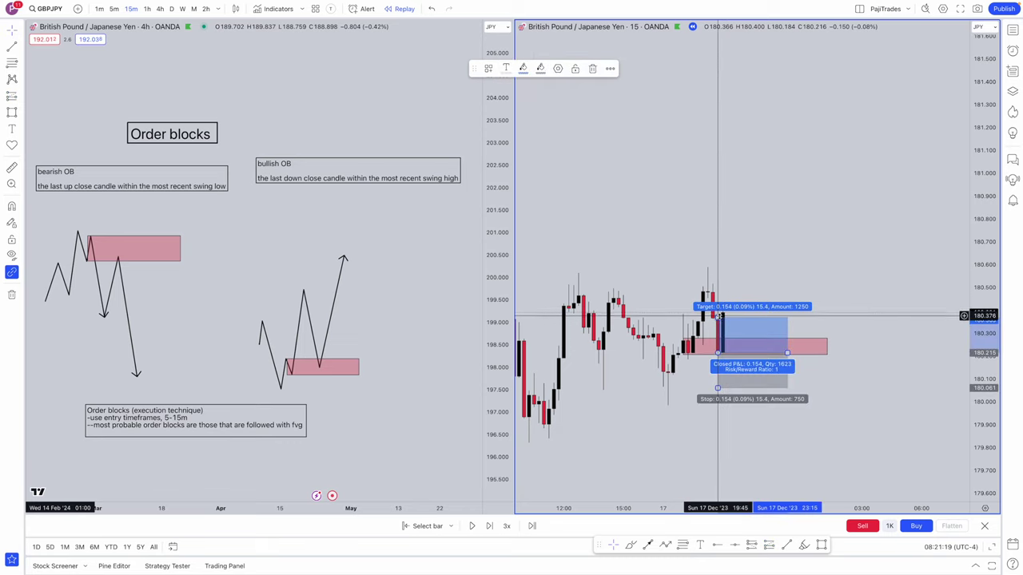
pyautogui.moveTo(717, 299); pyautogui.dragTo(717, 266)
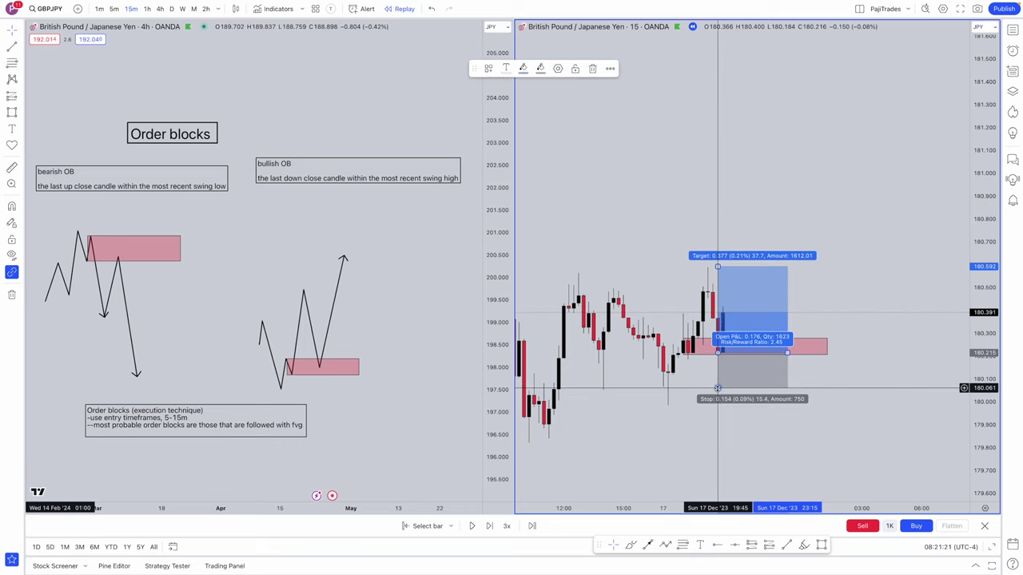
pyautogui.moveTo(717, 389); pyautogui.dragTo(719, 365)
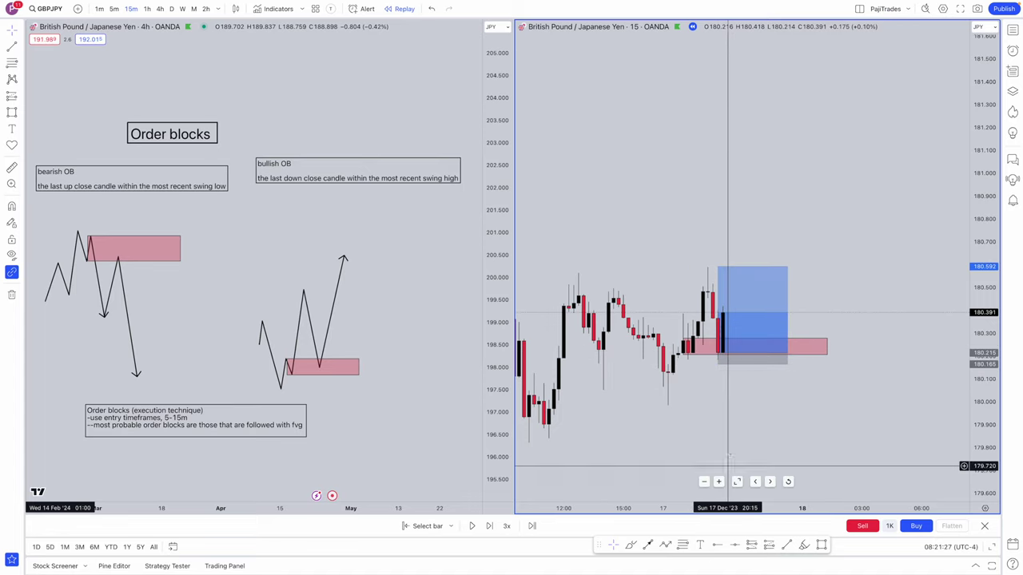
# Step: Run the replay until price reaches the long position's target, pause it and review the trade
pyautogui.click(471, 525)
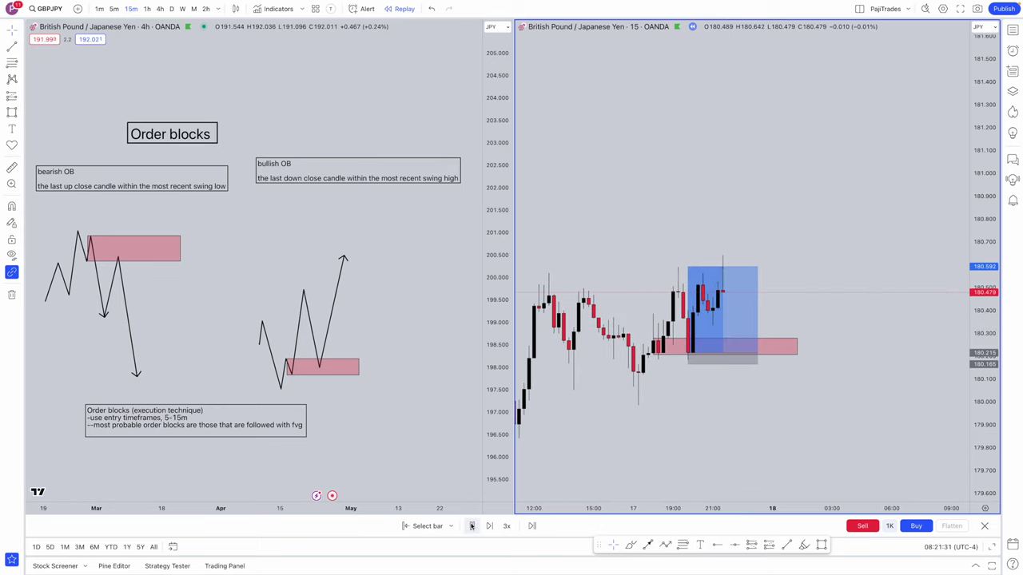
pyautogui.click(472, 526)
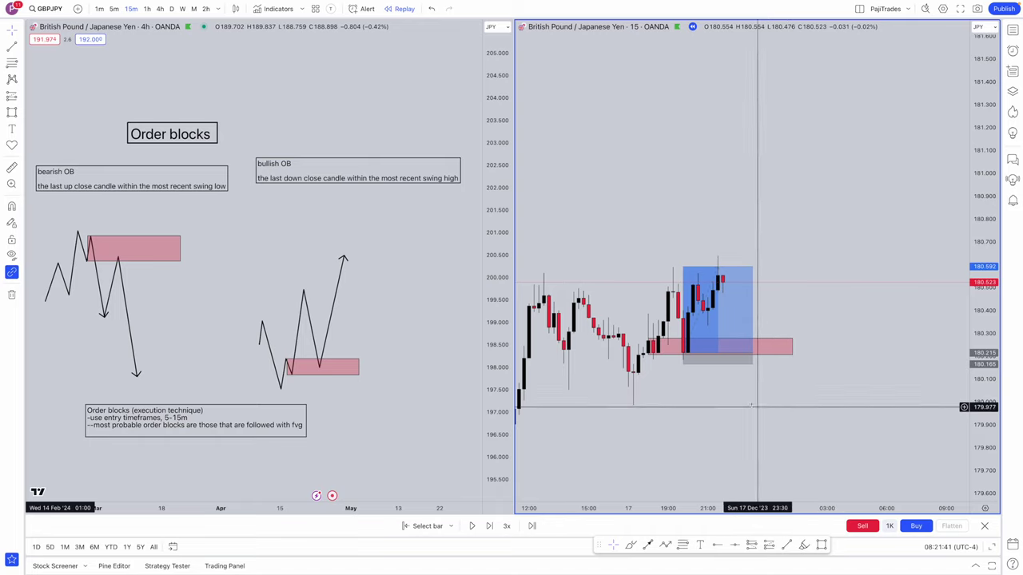
pyautogui.hscroll(-2, 747, 208)
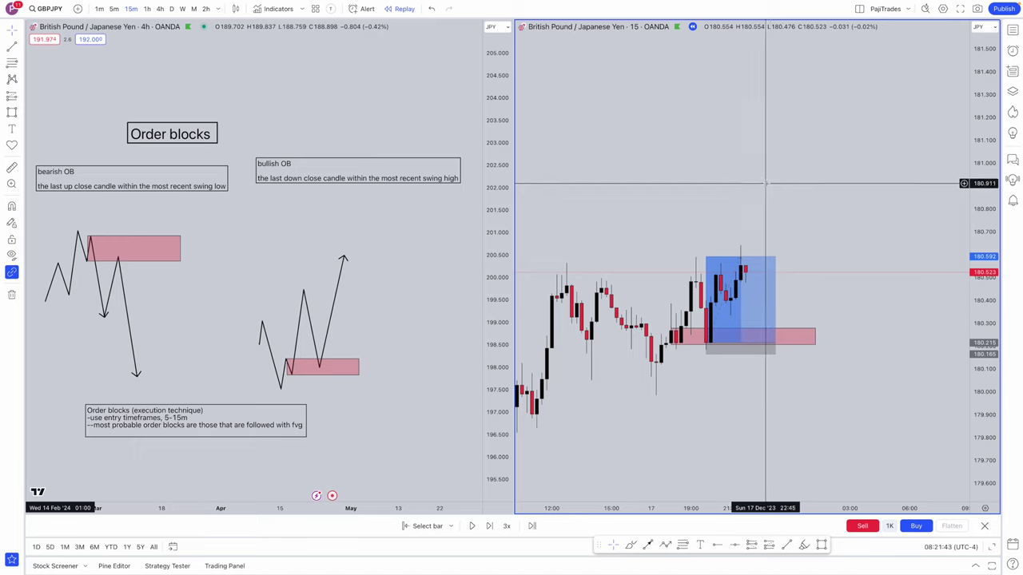